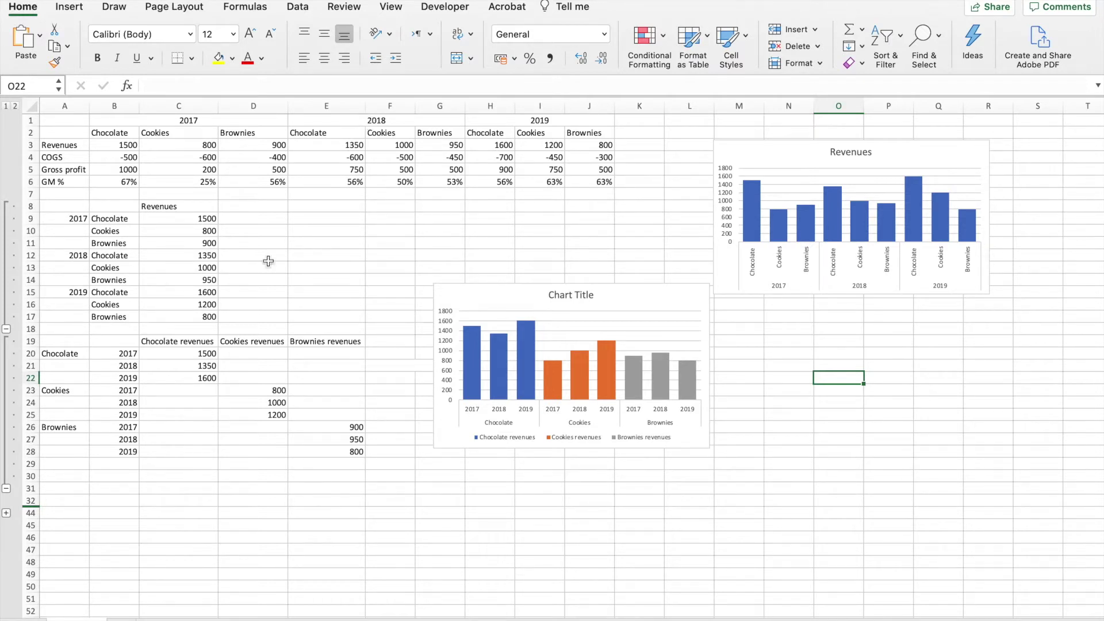
scroll(43, 501, down, 5)
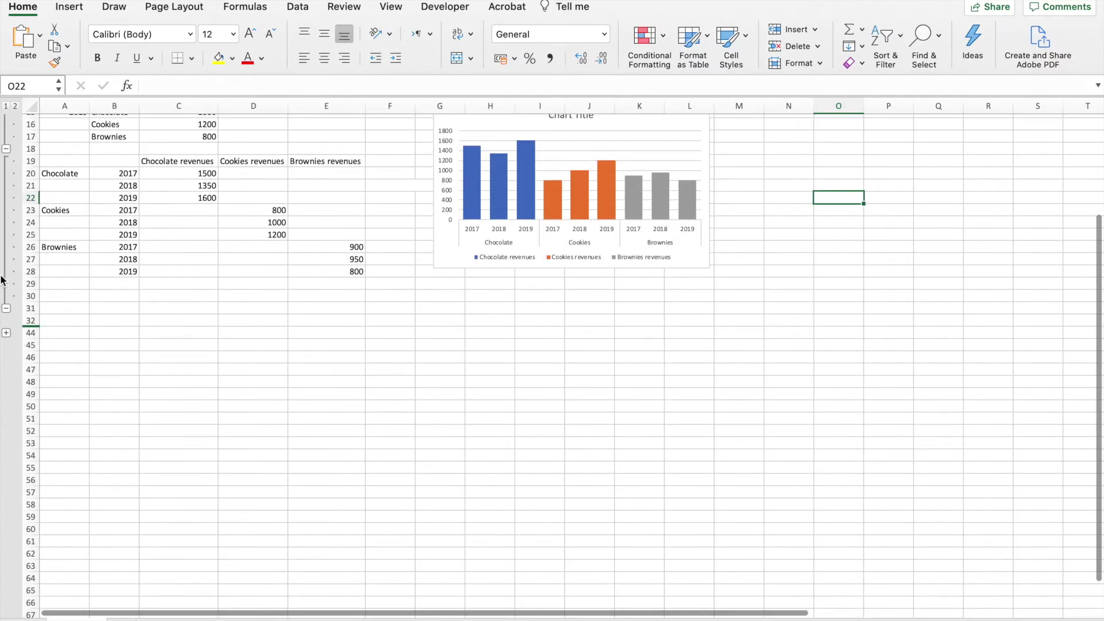
Expand the grouped rows to show the revenue and gross-margin table below the existing tables.
click(6, 341)
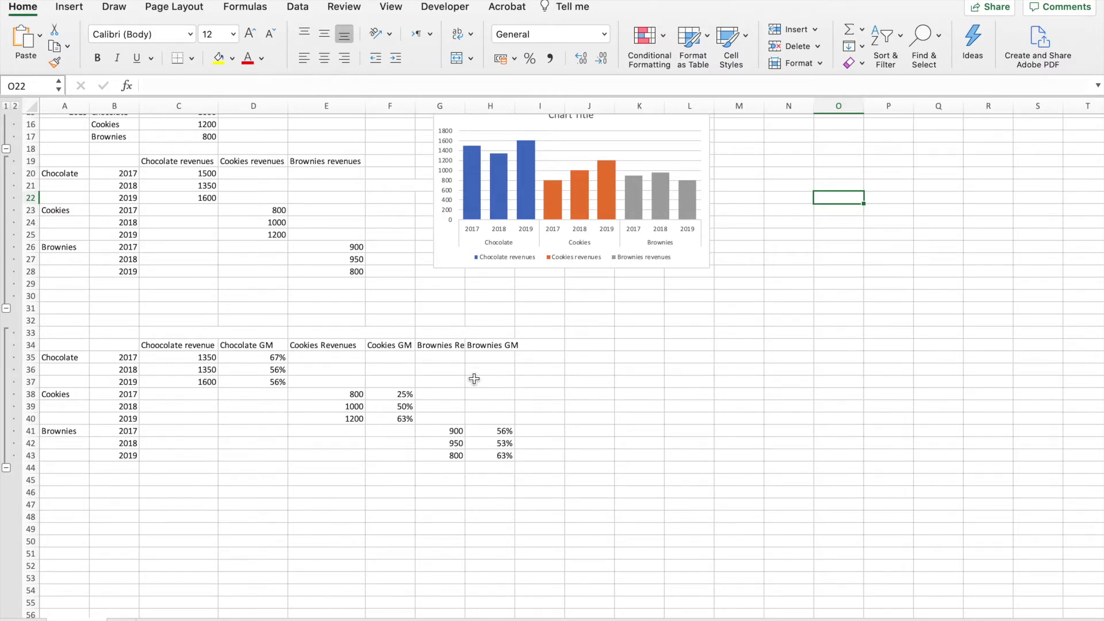
click(498, 455)
Select A34:H43 and insert a Clustered Column – Line on Secondary Axis combo chart.
drag(499, 456, 76, 348)
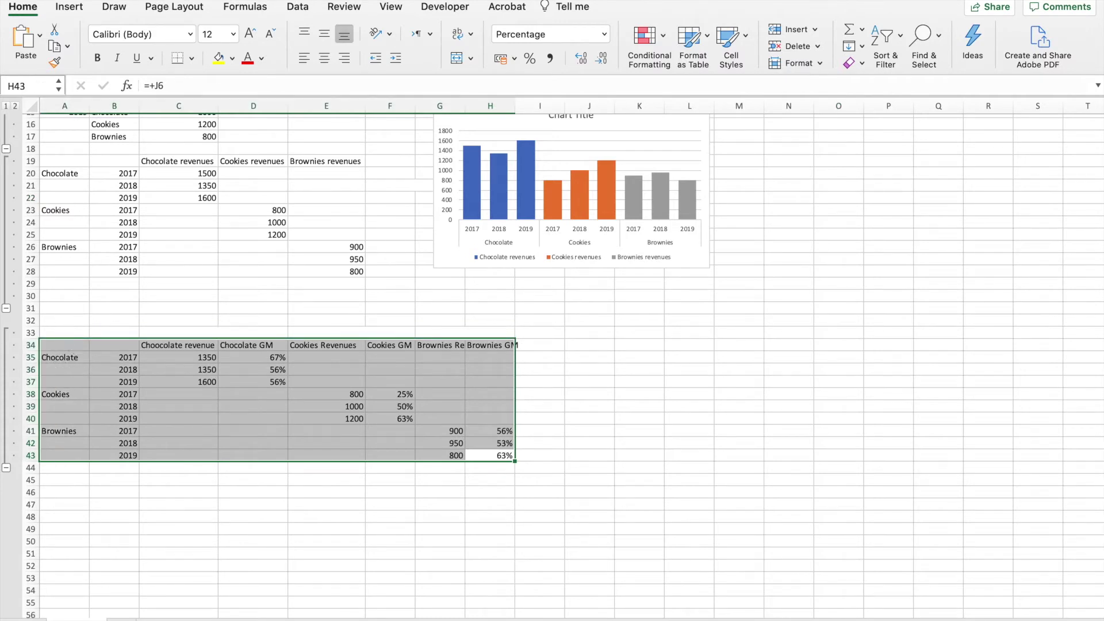
click(67, 11)
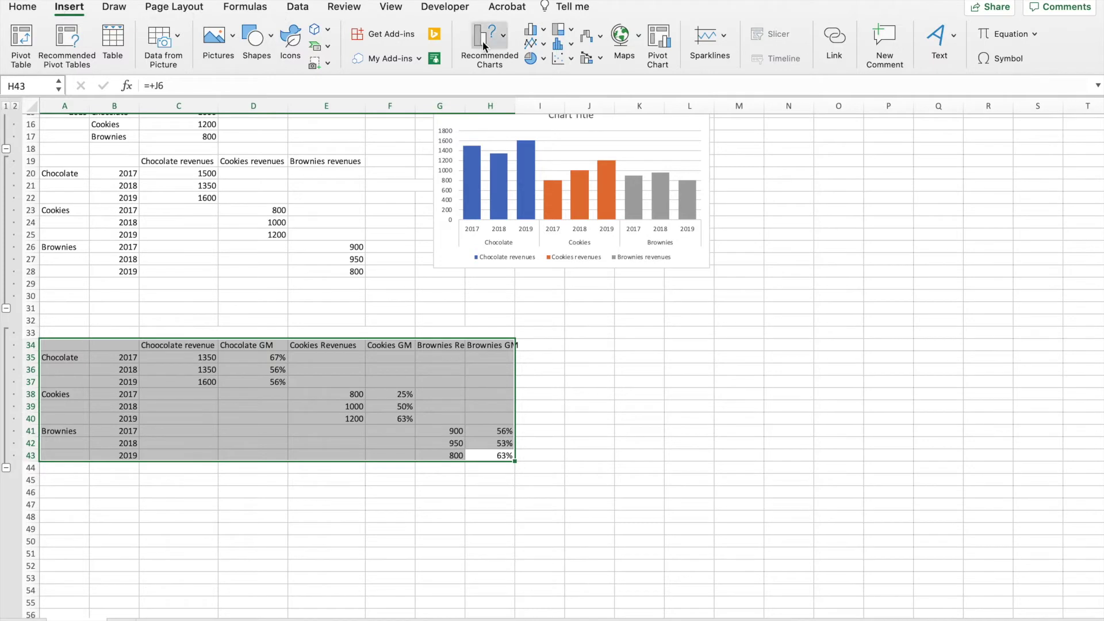
click(600, 59)
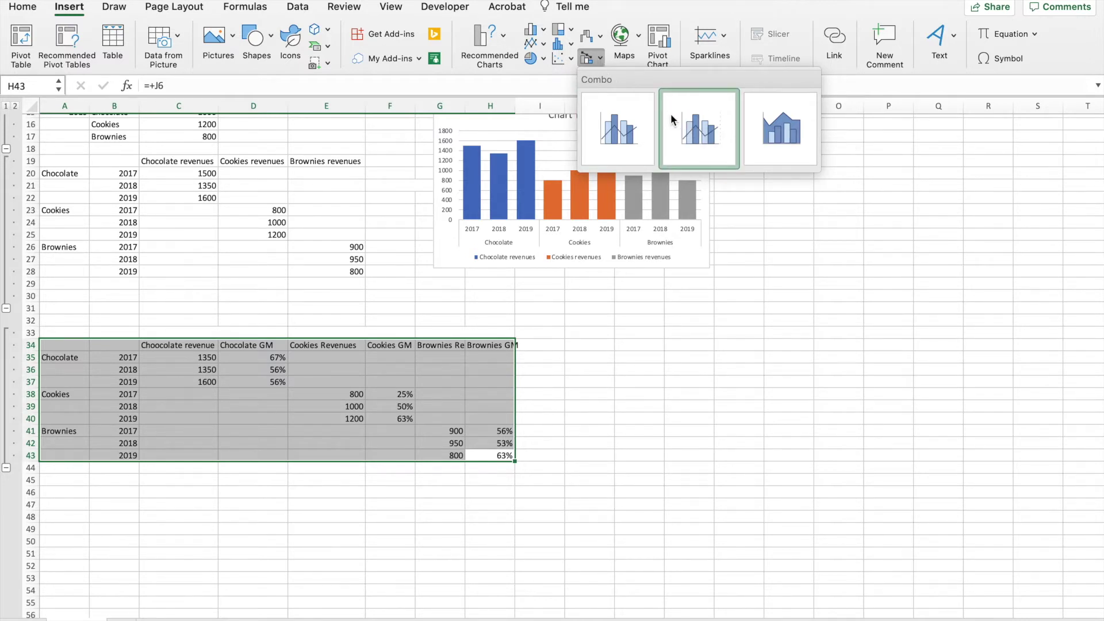
click(672, 117)
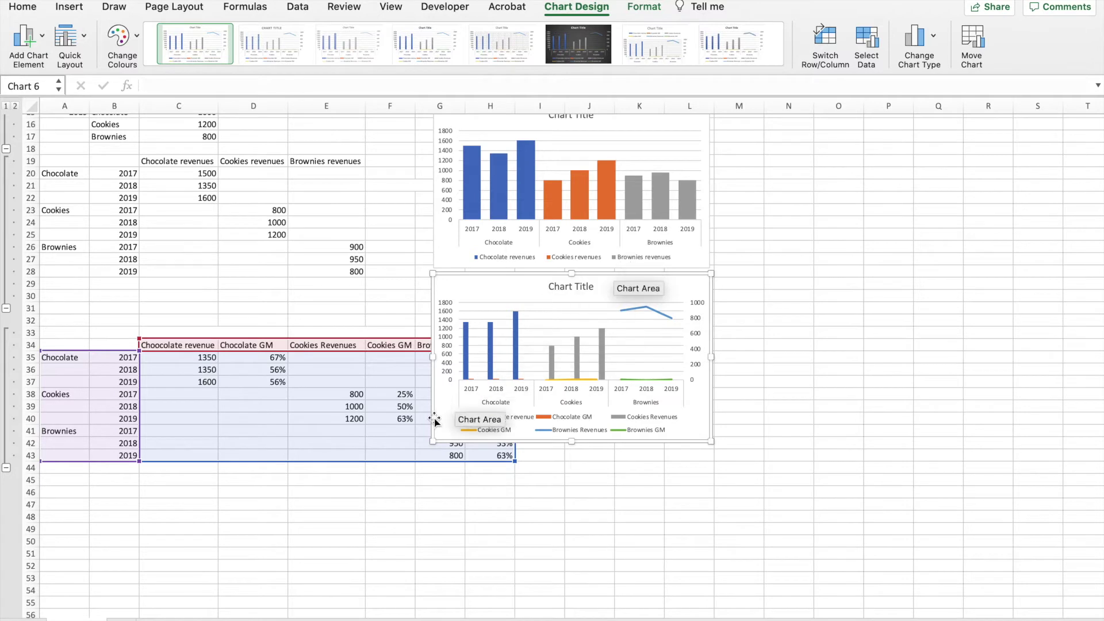
Enlarge the chart and move the Brownies Revenues series onto the primary axis.
drag(432, 442, 240, 515)
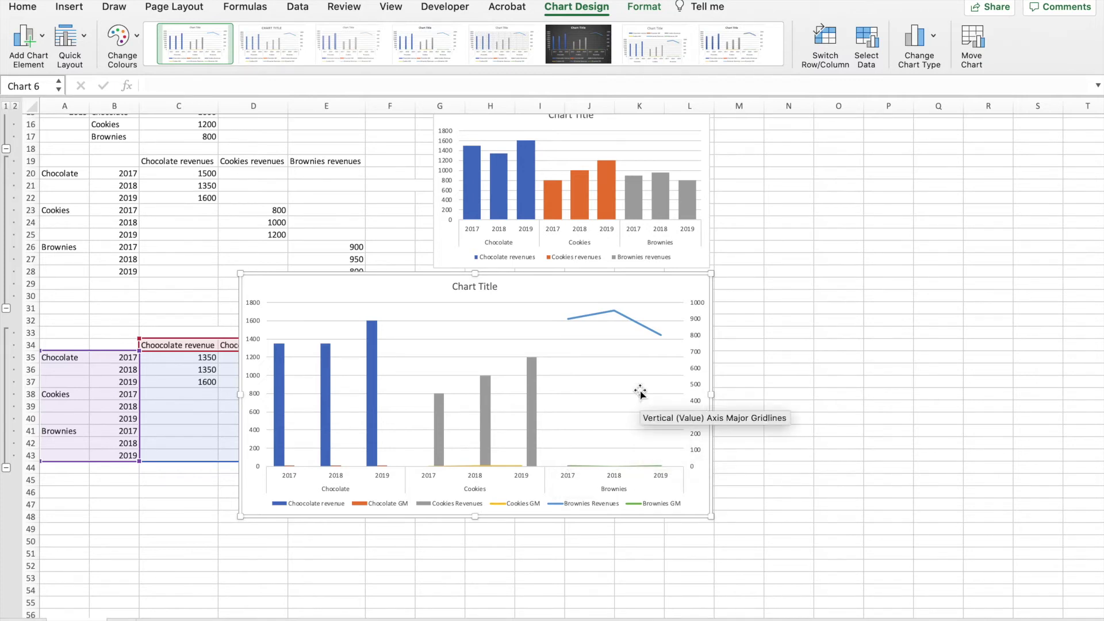
right_click(619, 315)
click(645, 438)
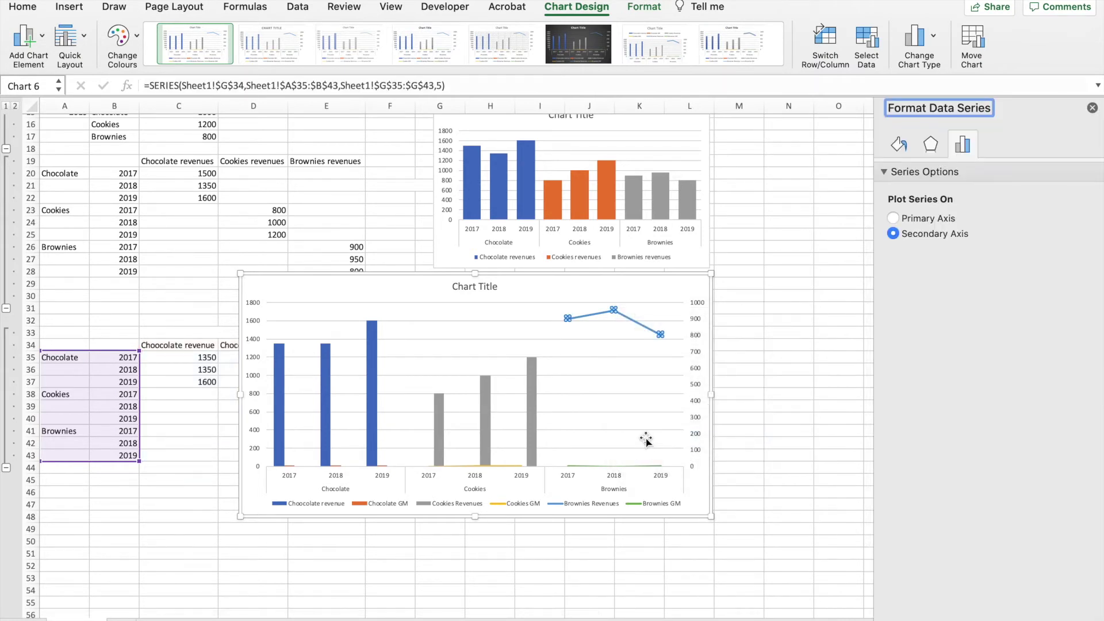
click(929, 219)
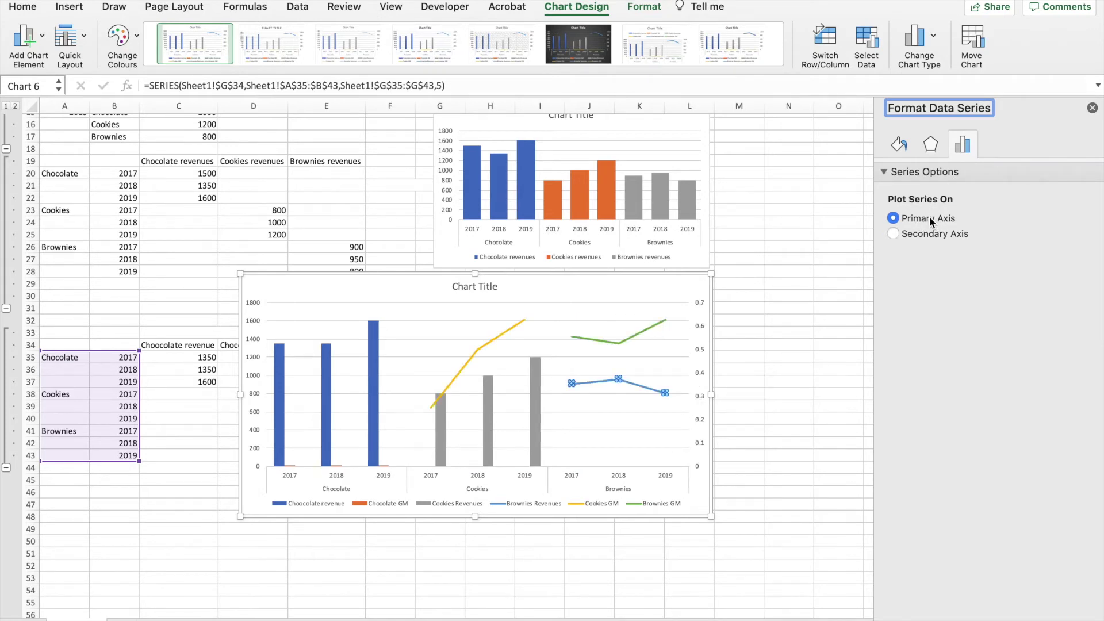
Change the Brownies Revenues series to clustered columns.
right_click(617, 381)
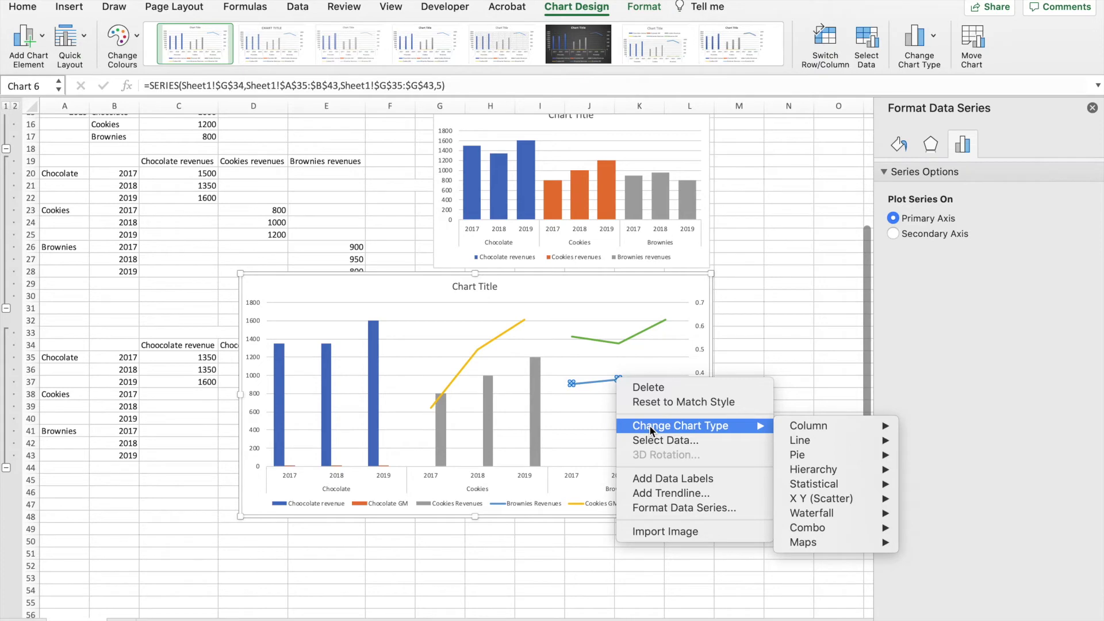
mouse_move(808, 425)
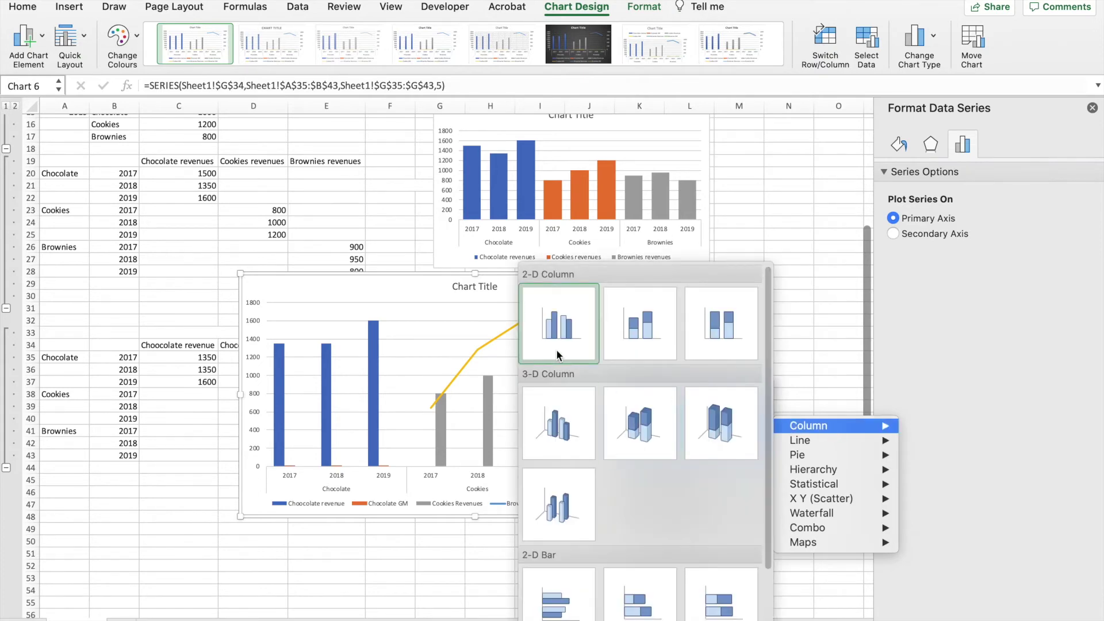
click(559, 357)
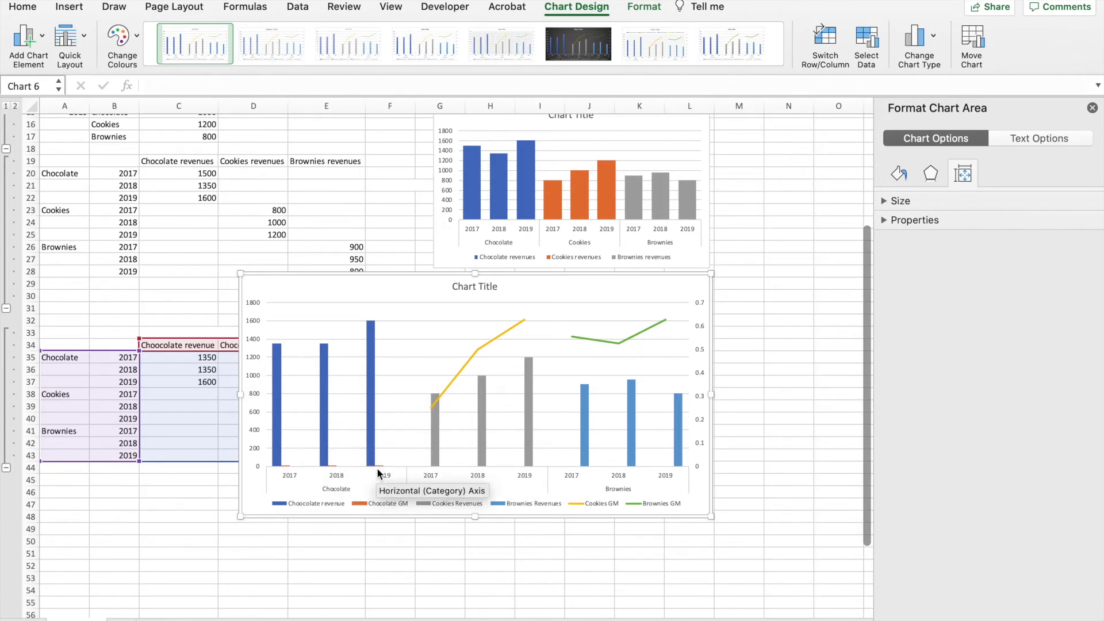
Bring up the category axis formatting settings from the plot area.
right_click(336, 471)
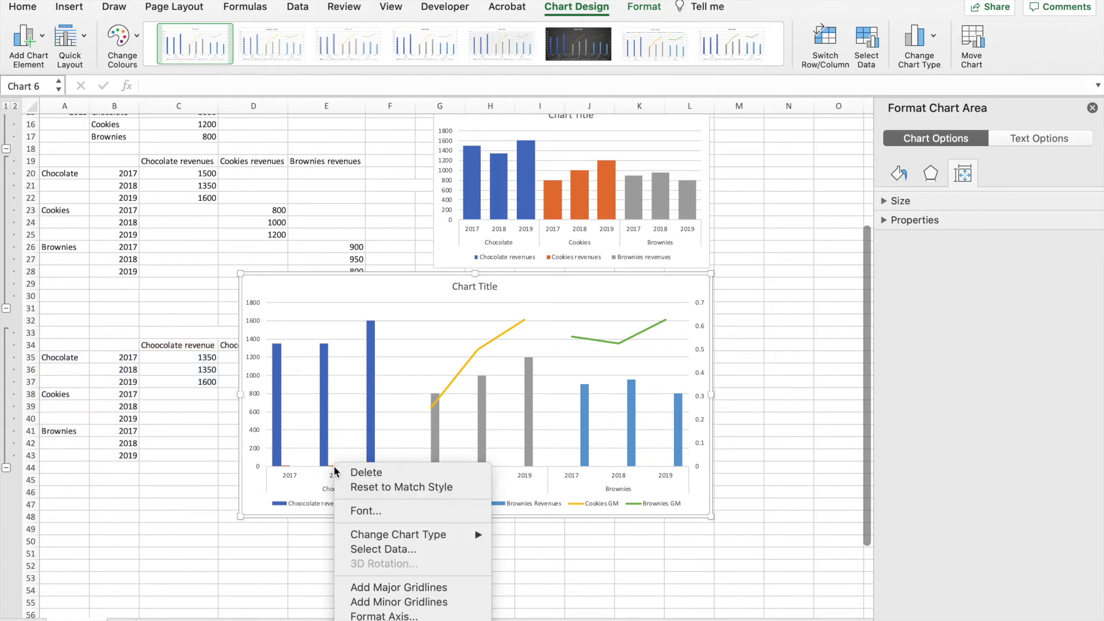
click(349, 615)
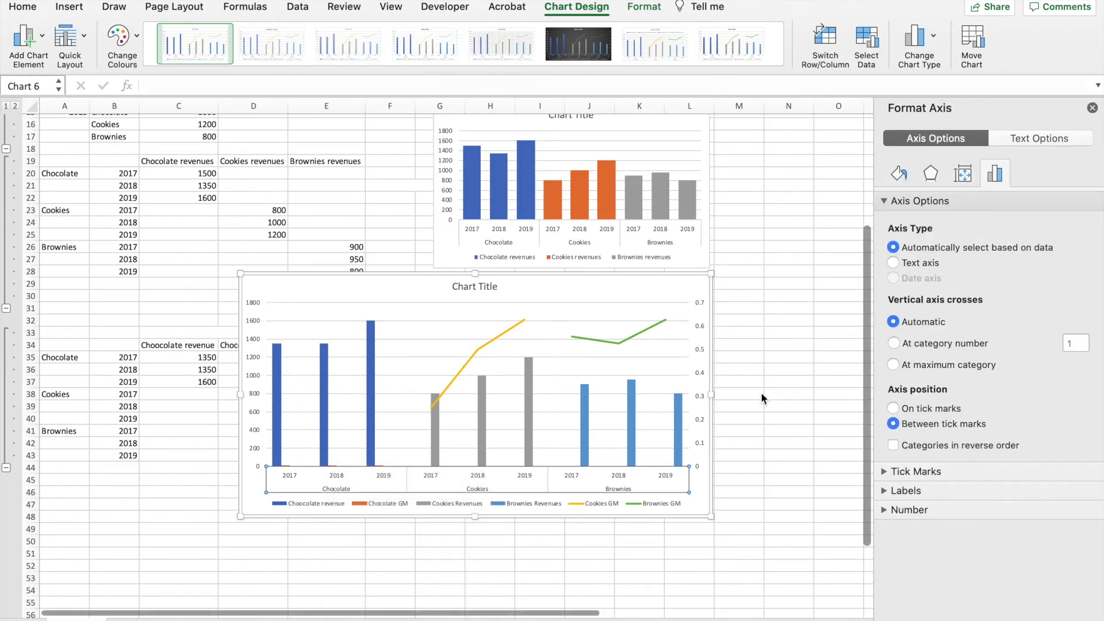
click(330, 468)
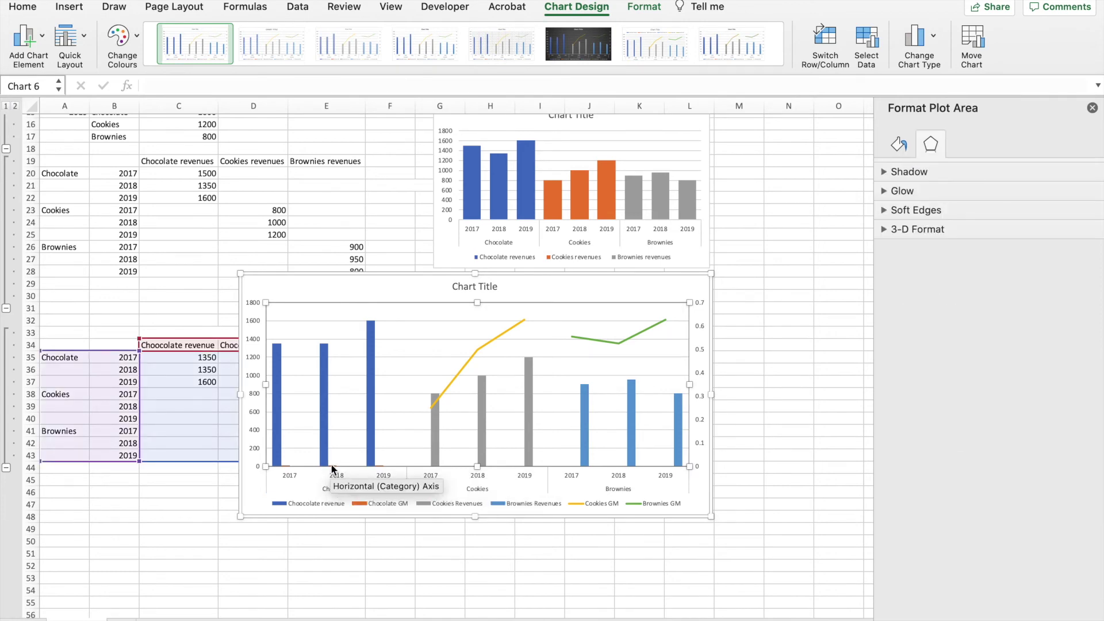
right_click(331, 468)
click(328, 466)
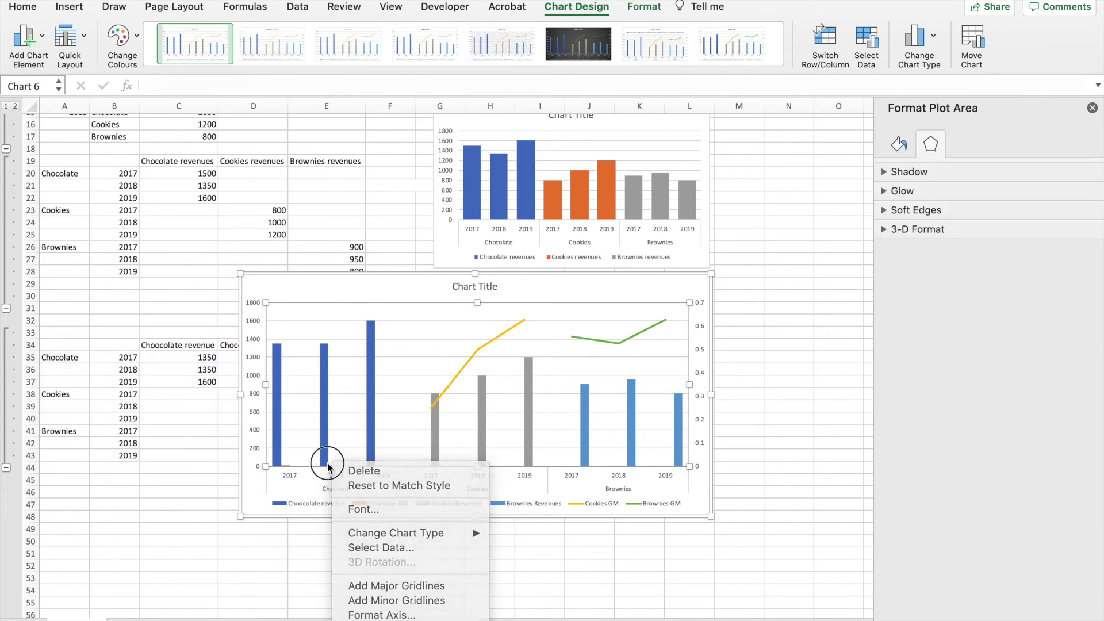
scroll(327, 468, up, 3)
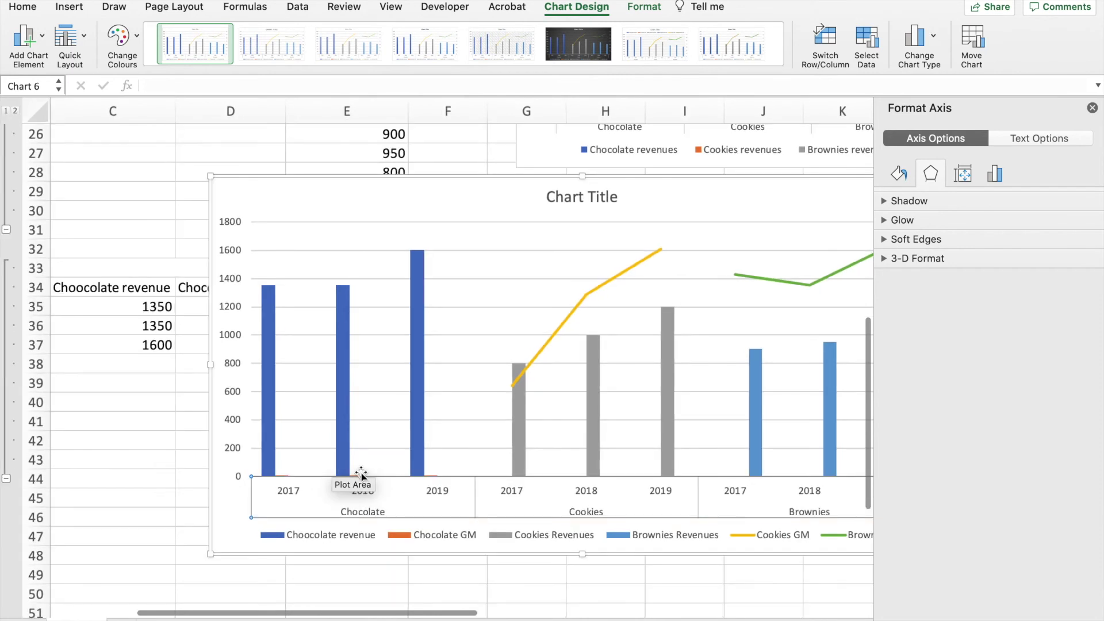
Select the legend and open options for the Chocolate GM legend entry.
click(360, 474)
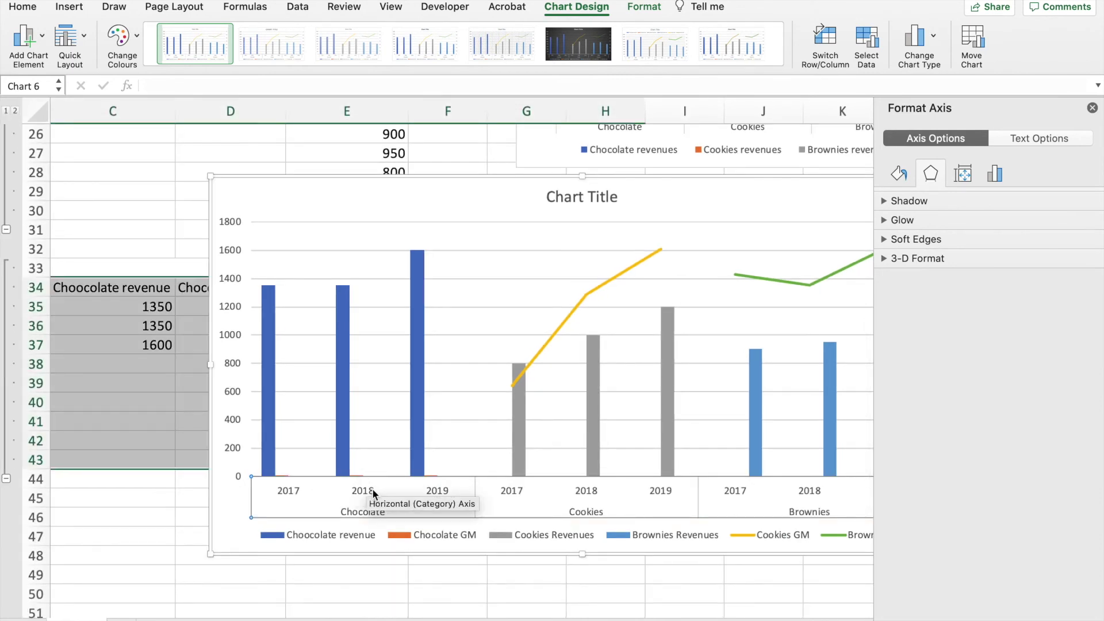
click(411, 538)
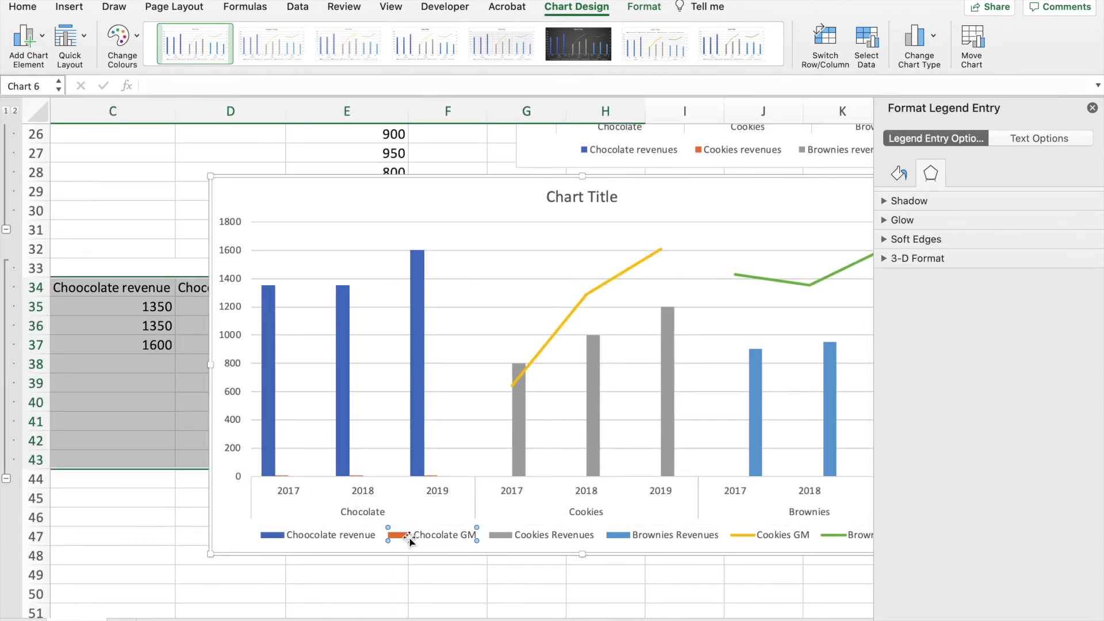
right_click(409, 537)
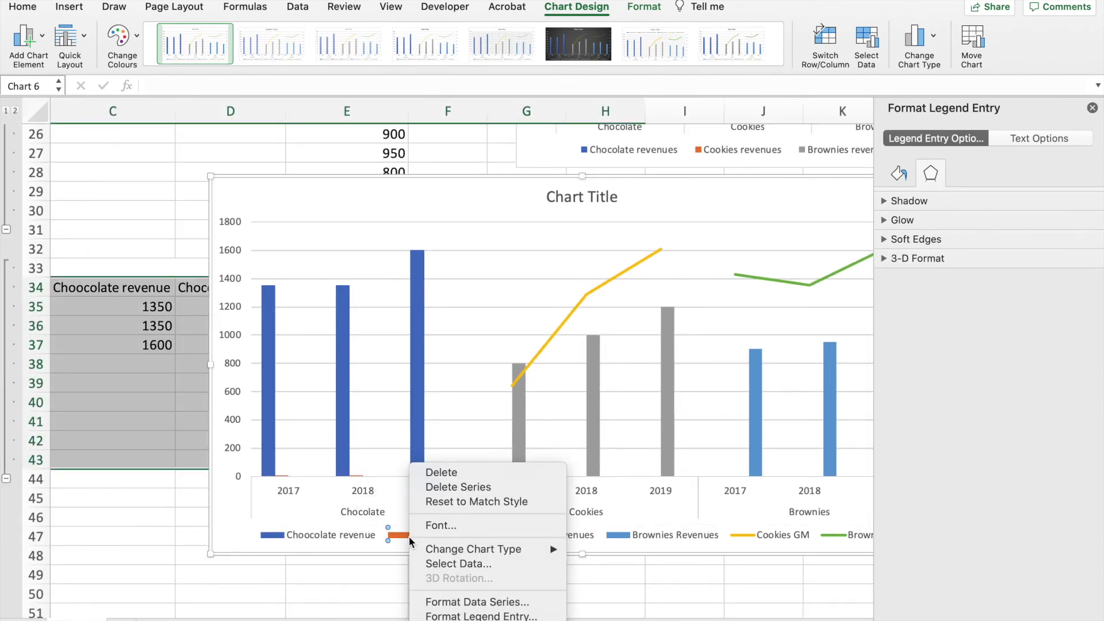
Put Chocolate GM on the secondary axis and change it to a line.
click(443, 602)
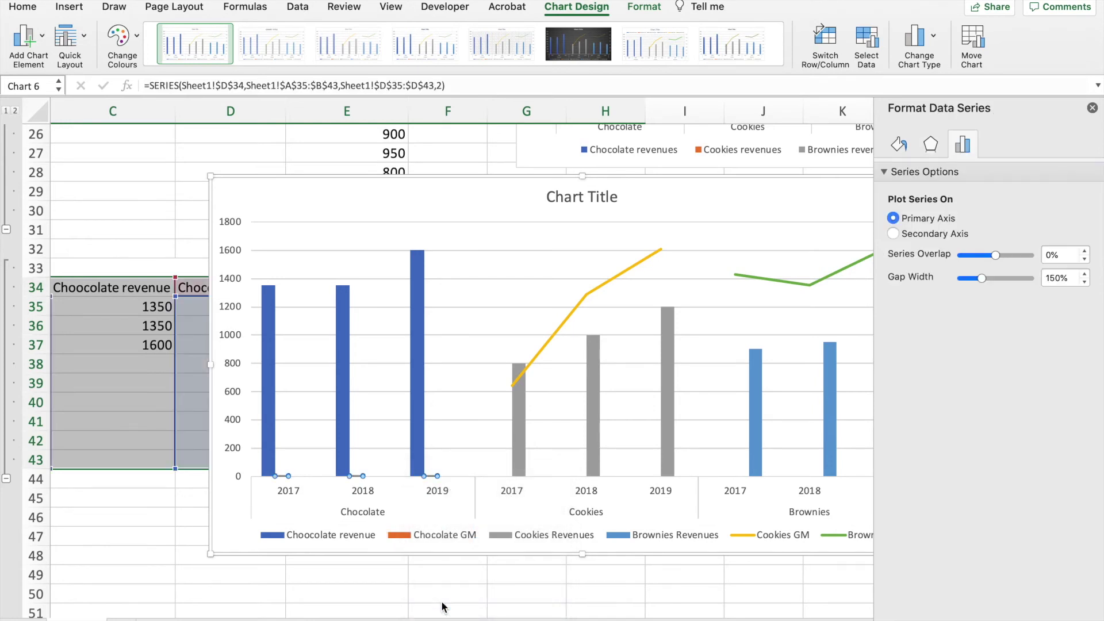
click(894, 233)
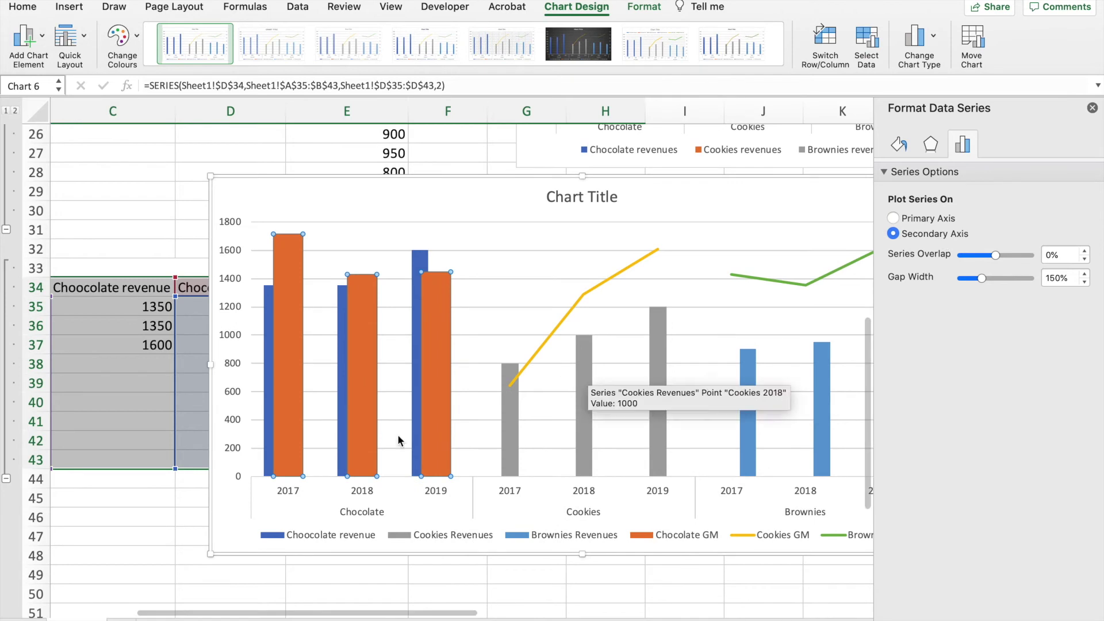
right_click(364, 395)
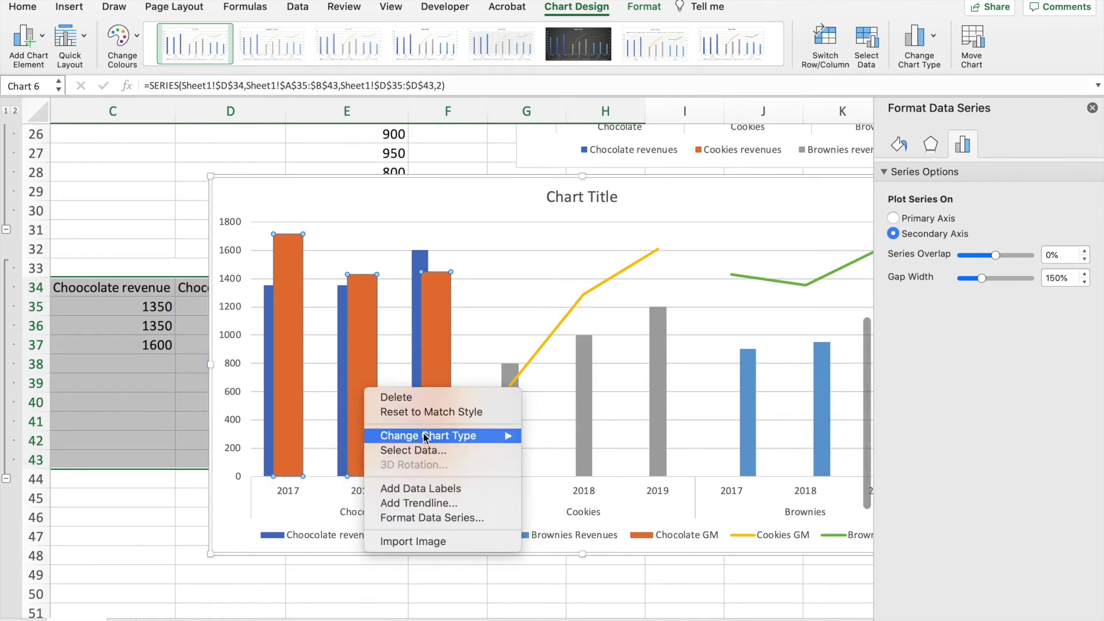
mouse_move(428, 436)
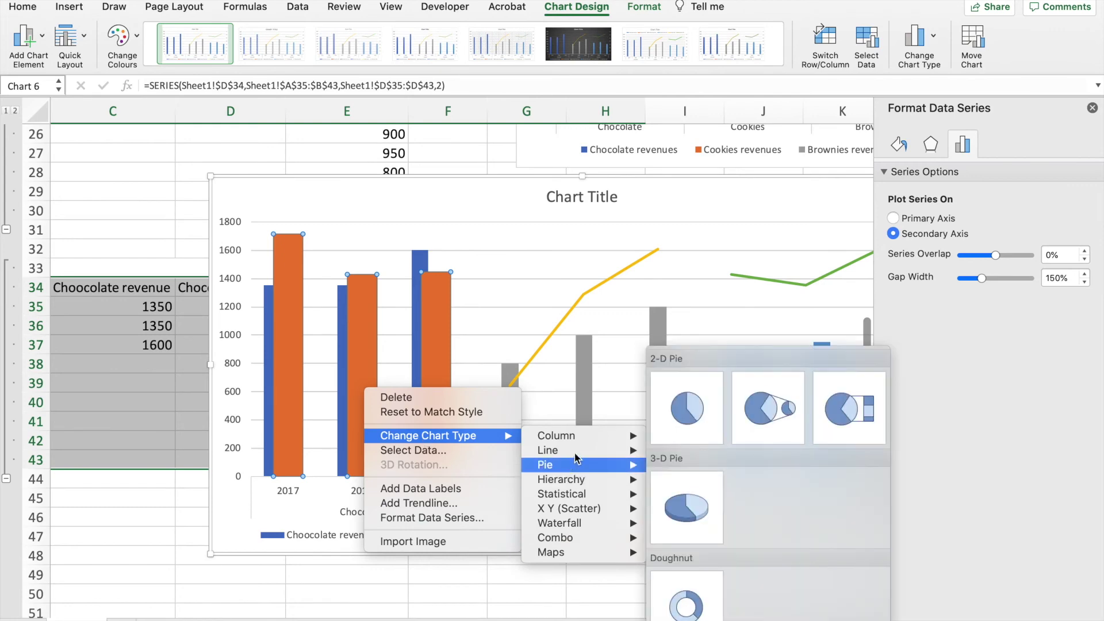
mouse_move(549, 451)
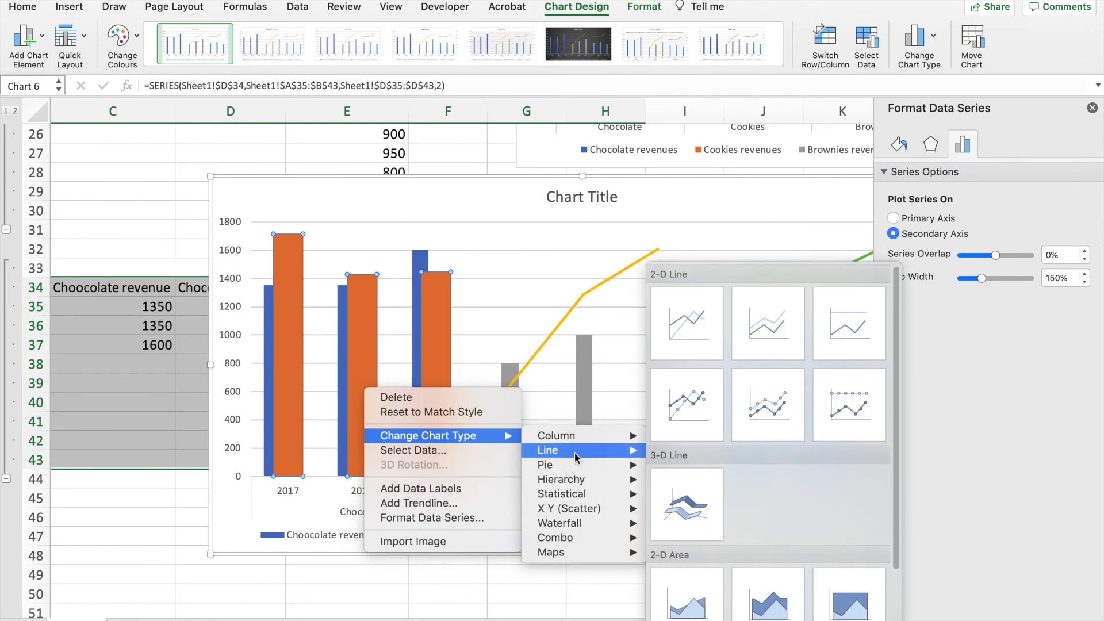
click(701, 354)
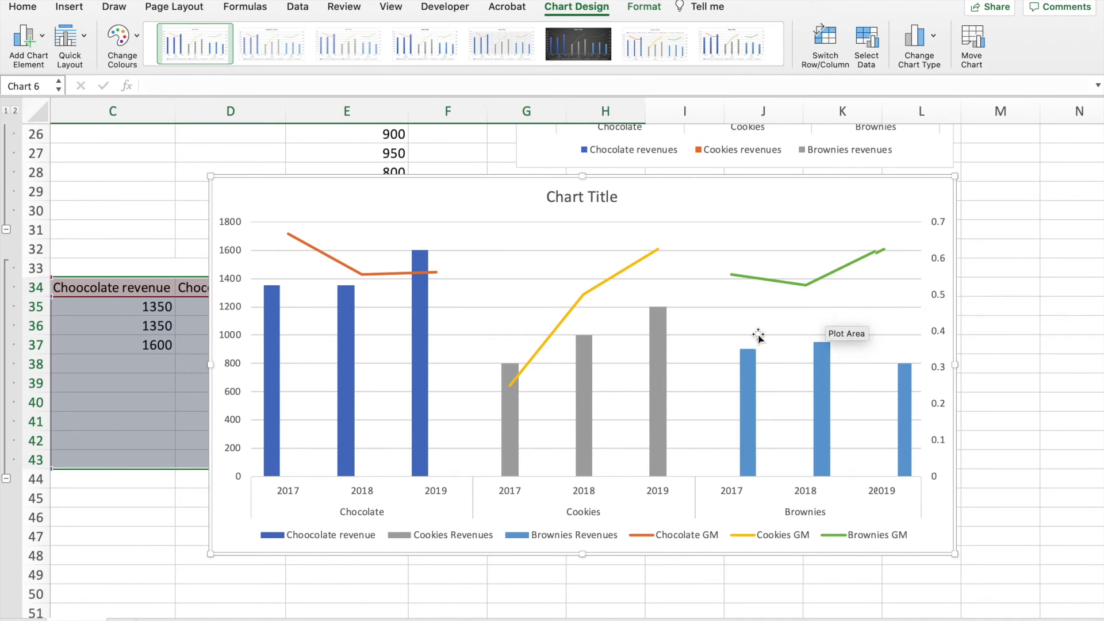
right_click(512, 439)
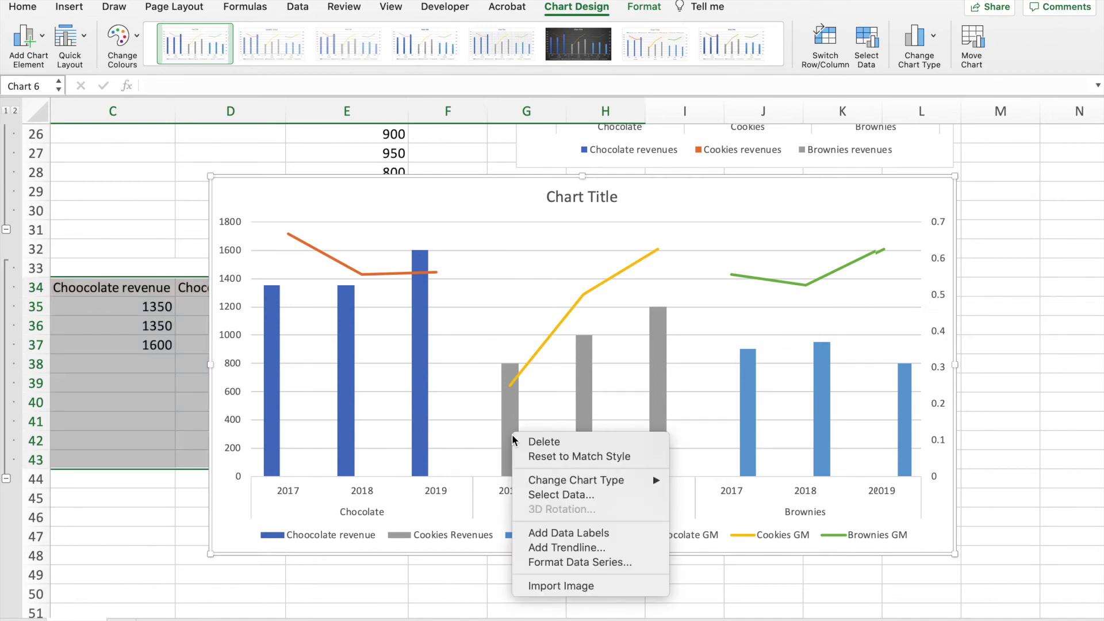
Set the Cookies Revenues series gap width to 50% in Format Data Series.
click(541, 562)
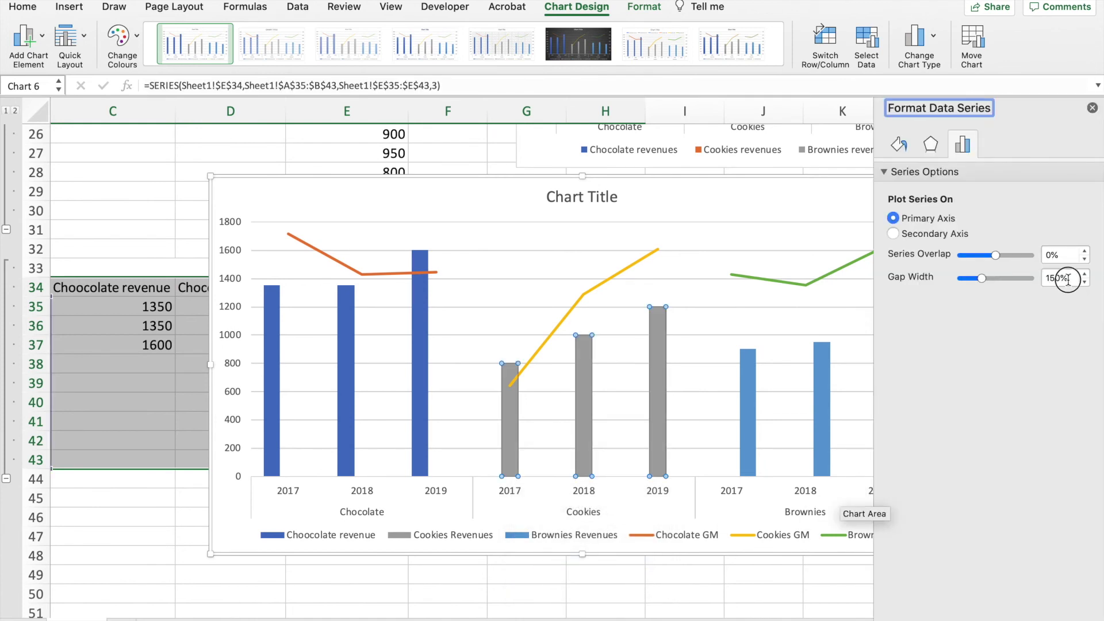
click(1069, 278)
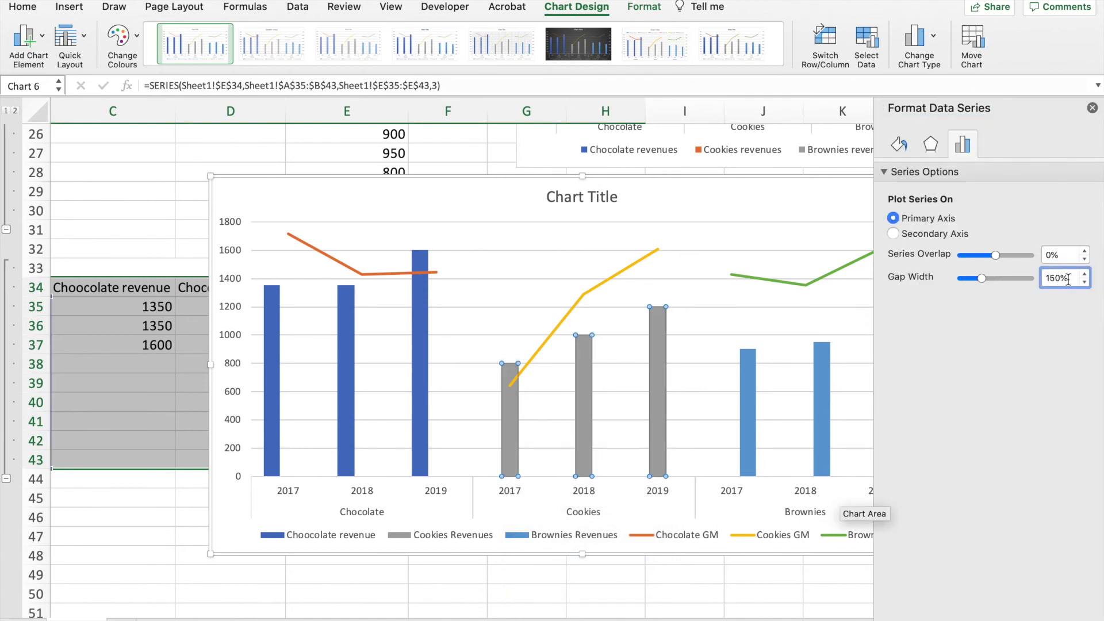
key(BackSpace)
key(BackSpace)
key(BackSpace)
key(BackSpace)
text(50)
text(%)
key(Return)
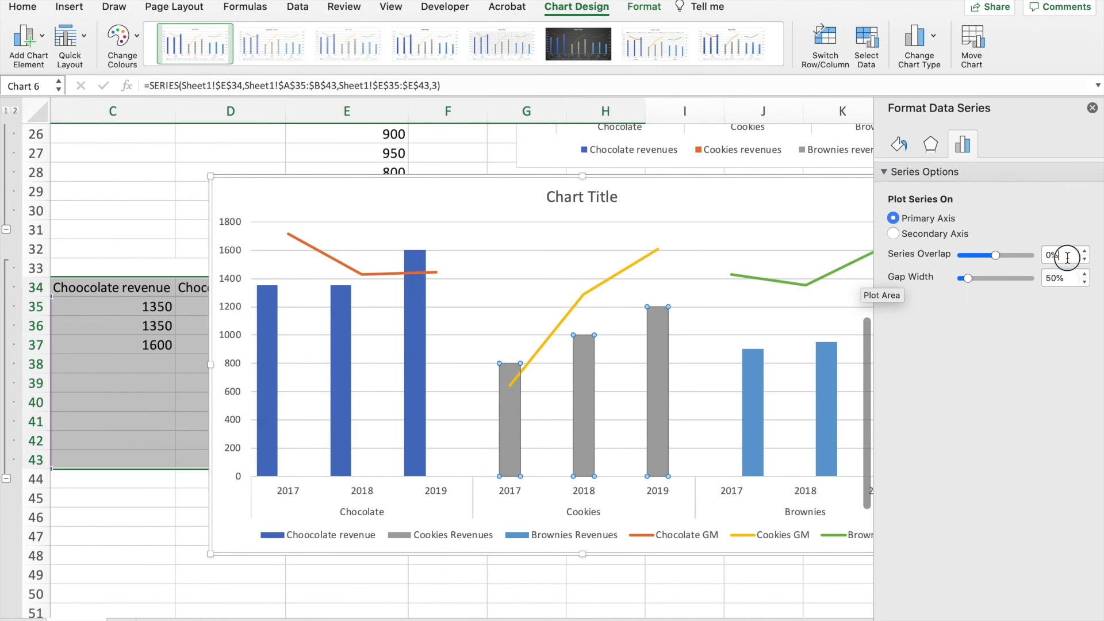
double_click(1067, 257)
text(100)
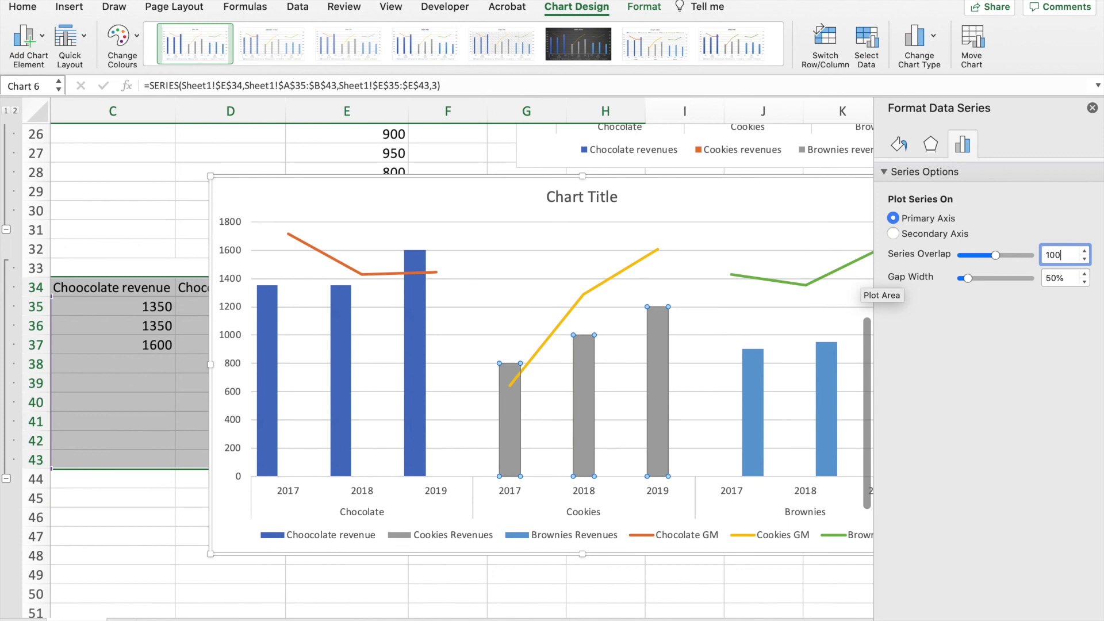
Set the series overlap to 100%.
key(Return)
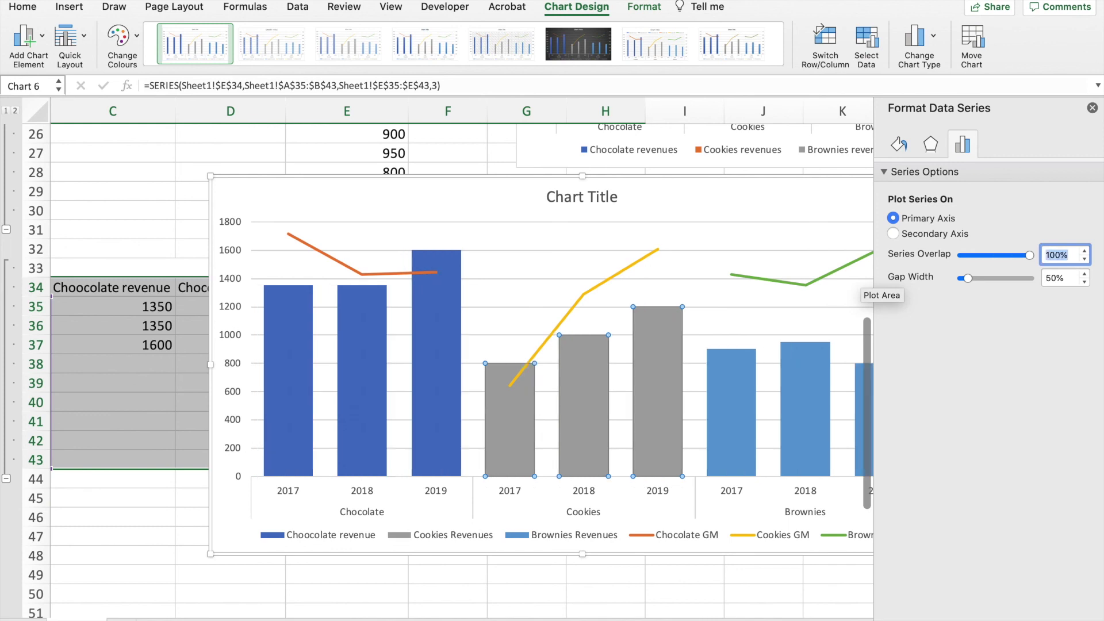